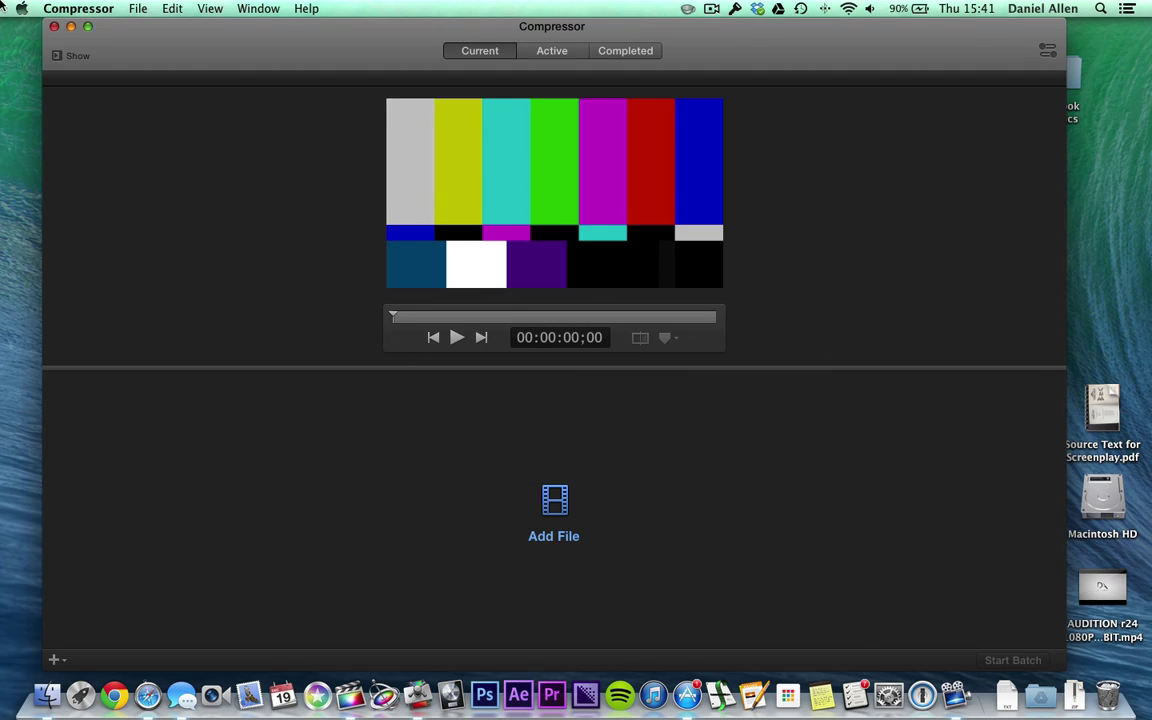
Show the settings sidebar listing the built-in destinations and three custom presets.
{"action": "left_click", "coordinate": [57, 57]}
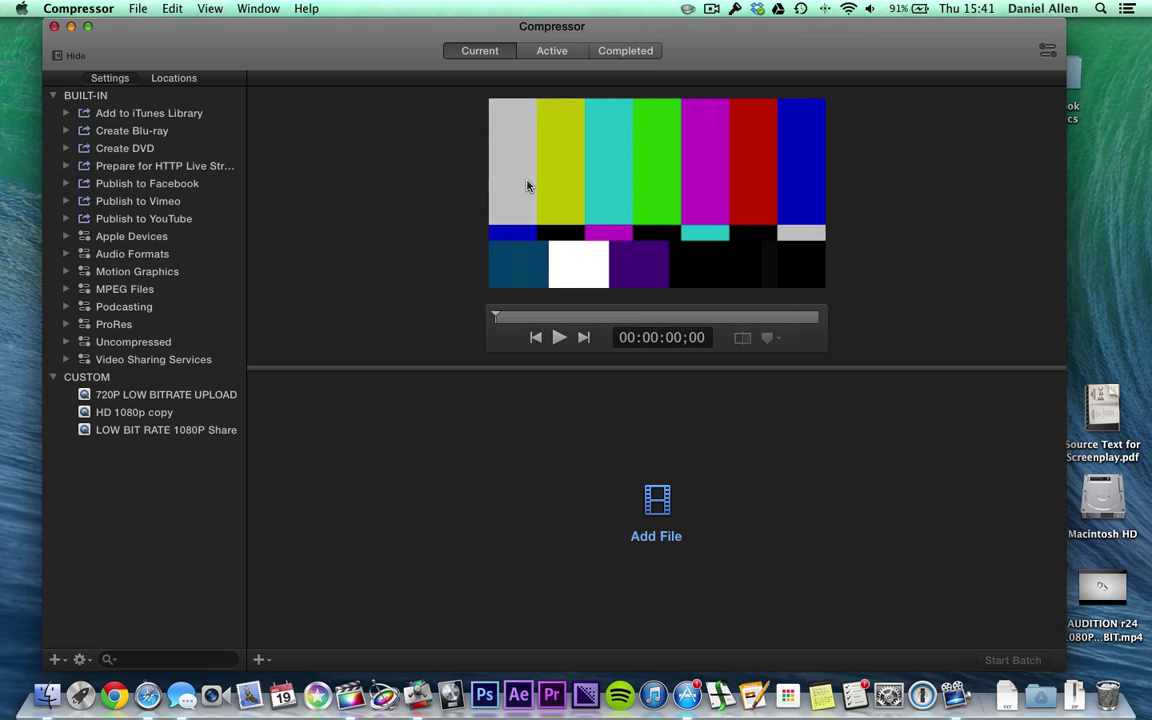
Drag AUDITION r24 1080P STEREO ONLINE MIX.mov from the Finder Desktop toward Compressor.
{"action": "left_click", "coordinate": [47, 695]}
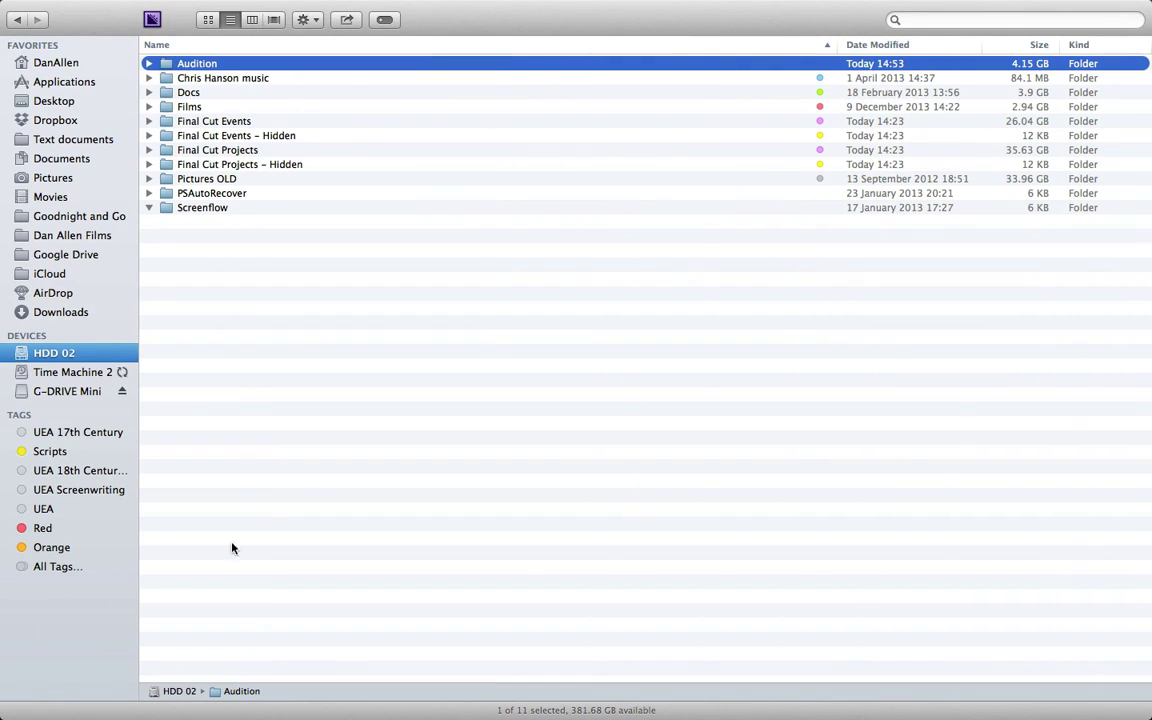
{"action": "left_click", "coordinate": [50, 101]}
{"action": "left_click", "coordinate": [336, 75]}
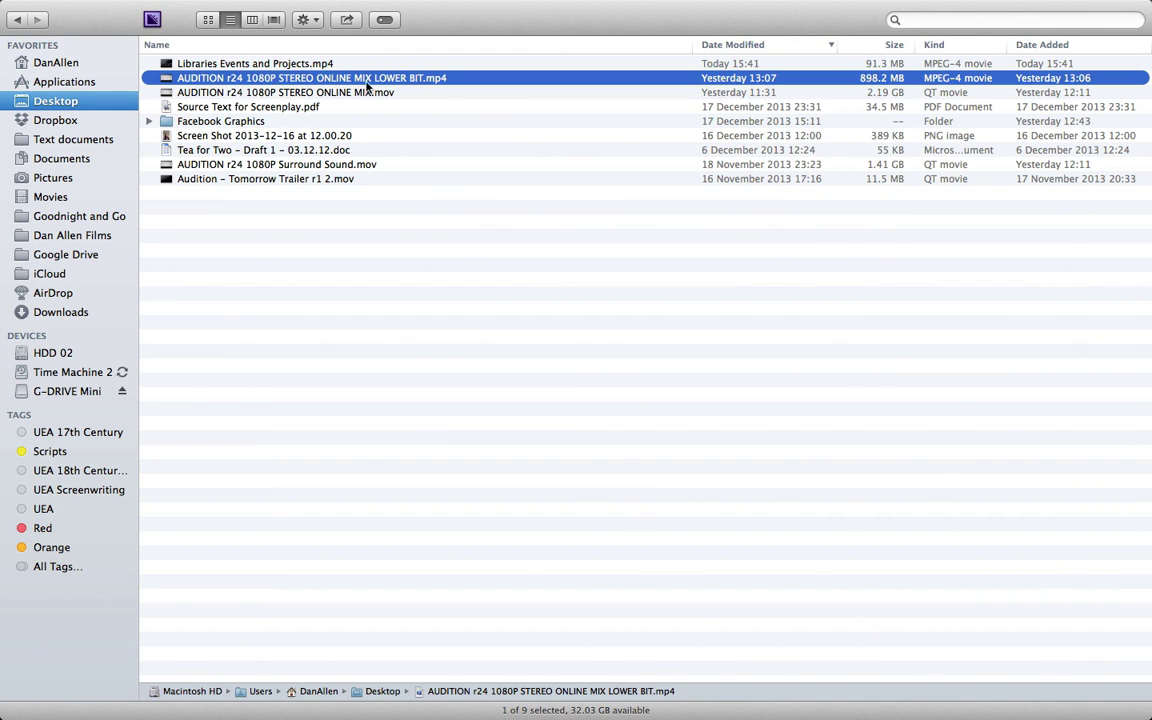
{"action": "left_click", "coordinate": [365, 96]}
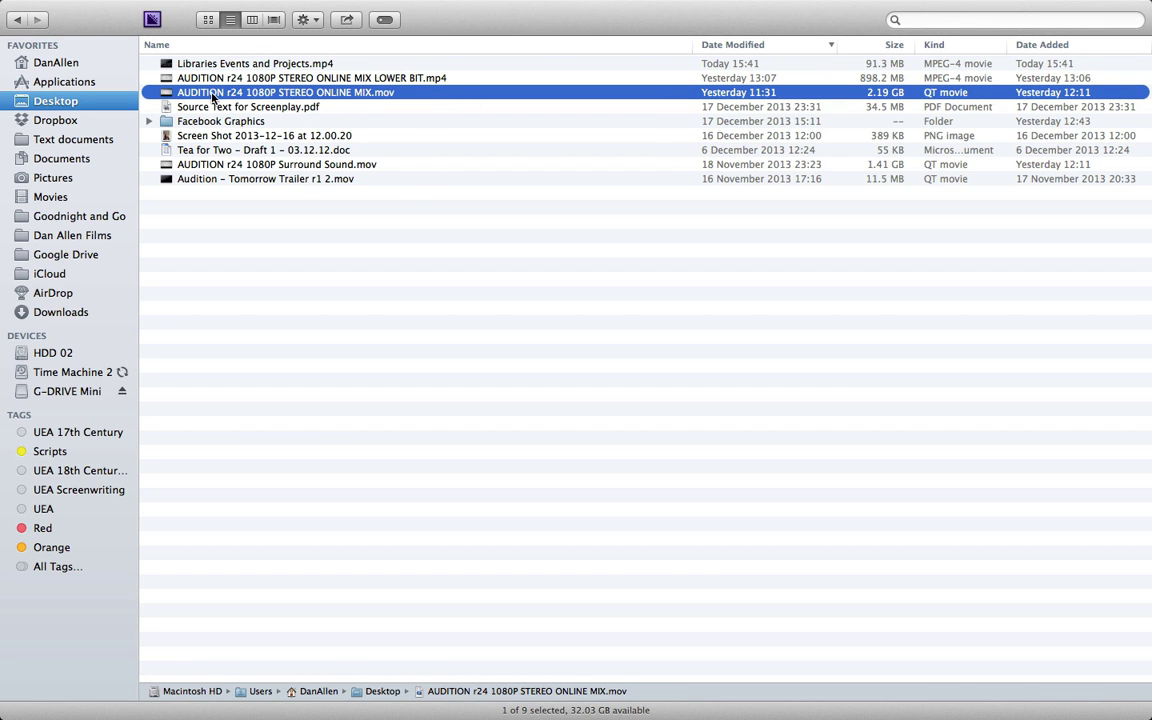
{"action": "left_click_drag", "start_coordinate": [192, 90], "coordinate": [658, 508]}
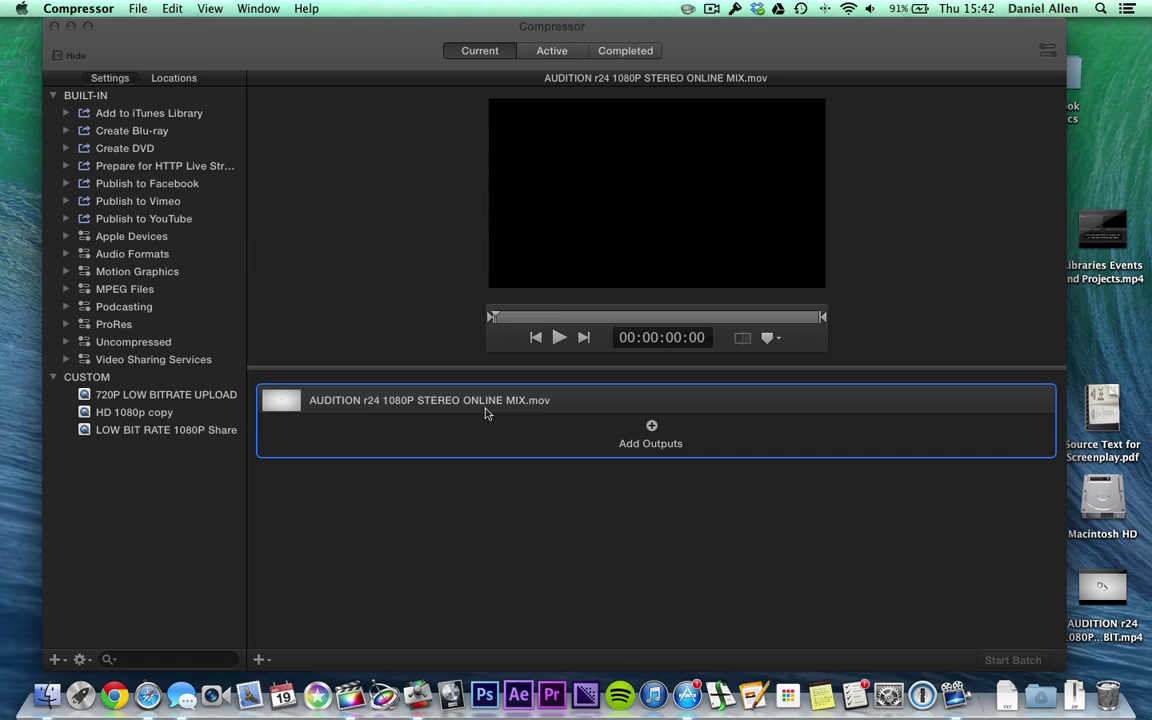
Add the Apple Devices HD (Best Quality) output from Add to iTunes Library to the job.
{"action": "left_click", "coordinate": [67, 113]}
{"action": "left_click_drag", "start_coordinate": [104, 137], "coordinate": [494, 440]}
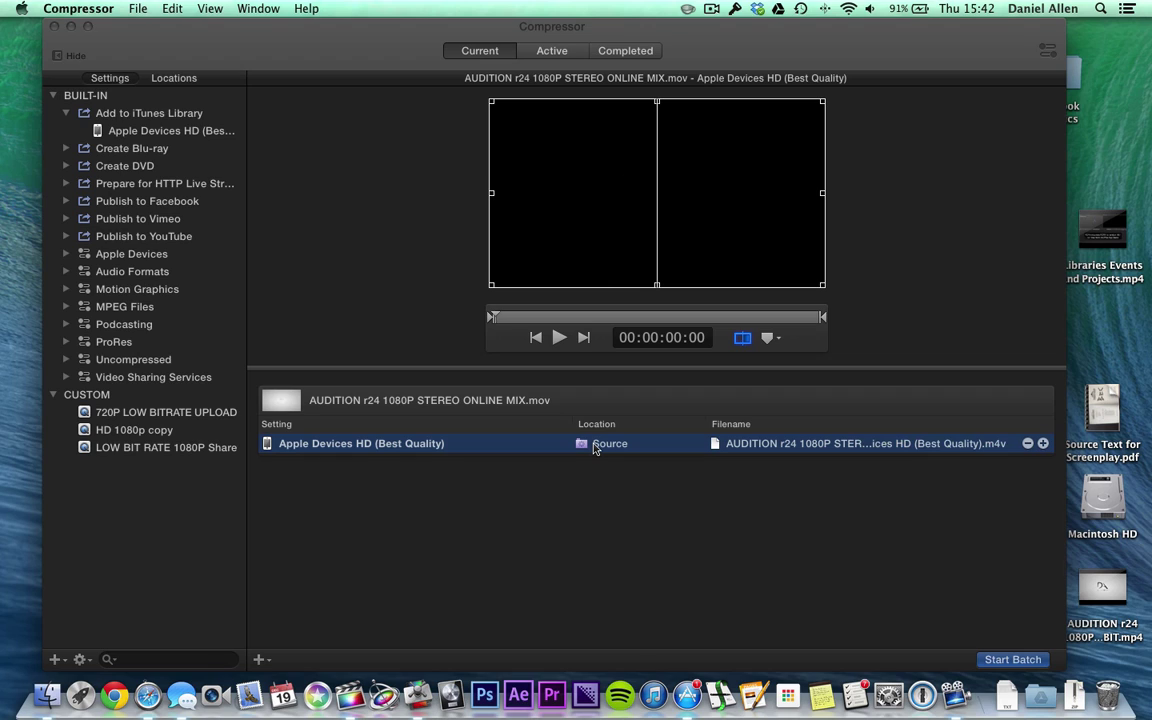
{"action": "mouse_move", "coordinate": [594, 447]}
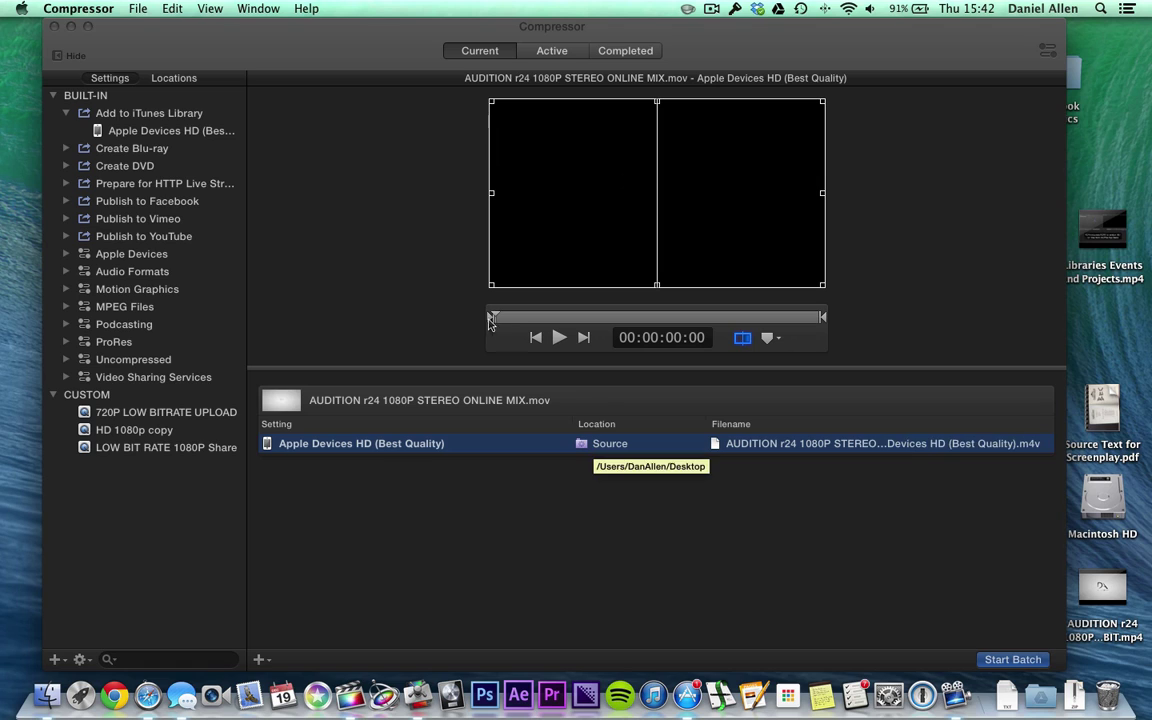
Add the HD 1080p copy output to the movie job.
{"action": "left_click", "coordinate": [101, 416]}
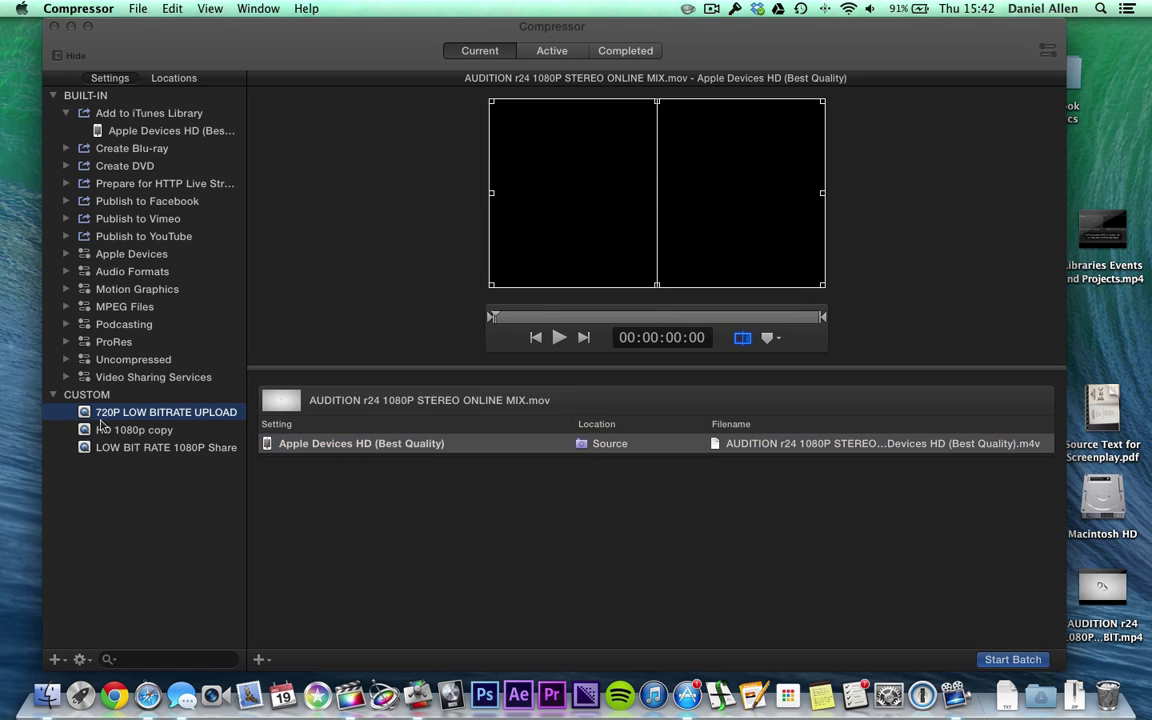
{"action": "left_click_drag", "start_coordinate": [130, 437], "coordinate": [410, 430]}
{"action": "left_click_drag", "start_coordinate": [110, 416], "coordinate": [263, 424]}
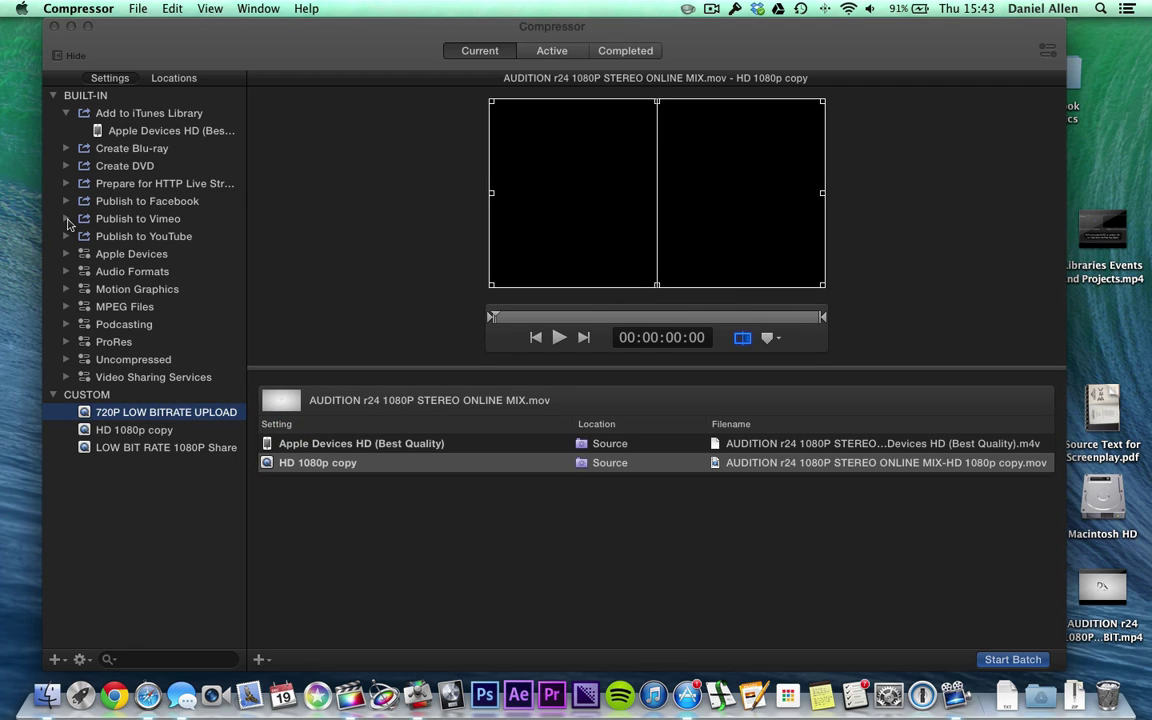
Duplicate the Publish to Vimeo HD 720p setting into a custom HD 720p copy.
{"action": "left_click", "coordinate": [67, 220]}
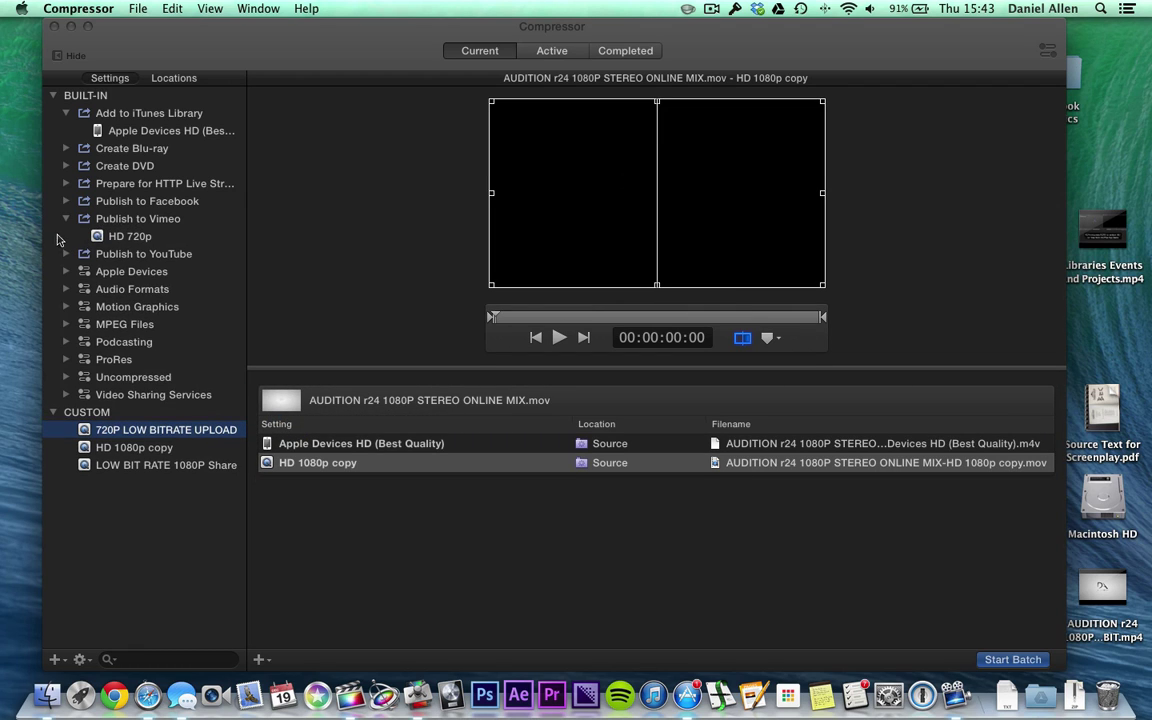
{"action": "left_click", "coordinate": [108, 238]}
{"action": "right_click", "coordinate": [117, 240]}
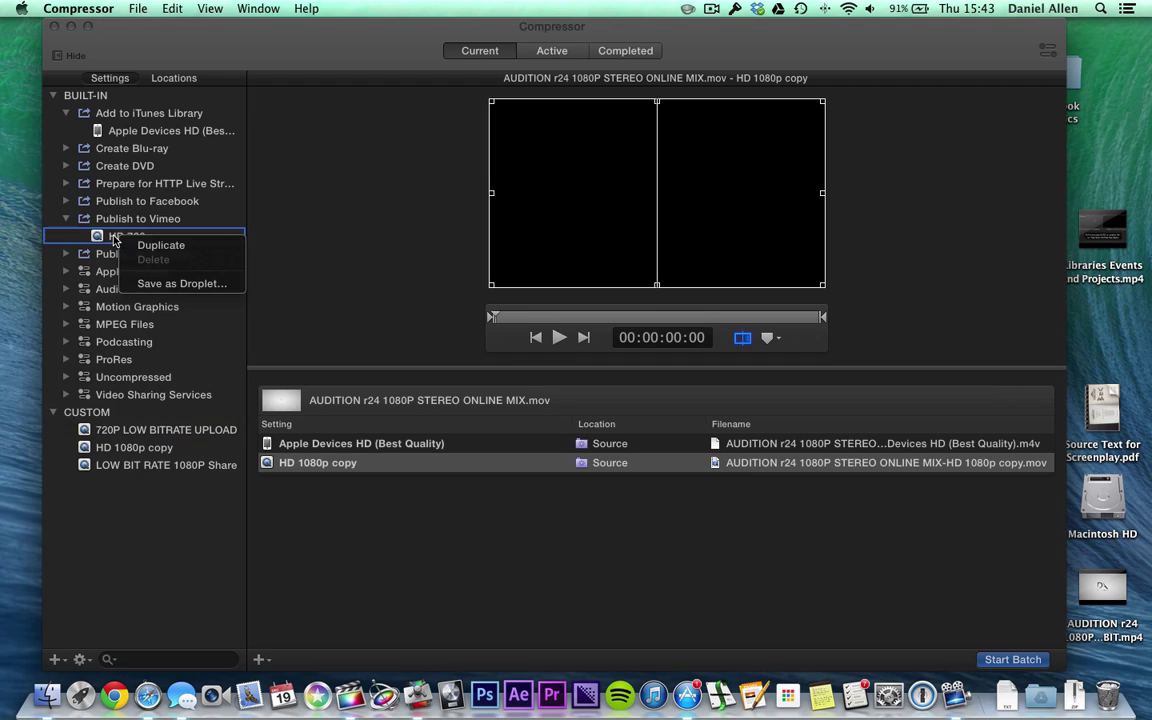
{"action": "left_click", "coordinate": [160, 245]}
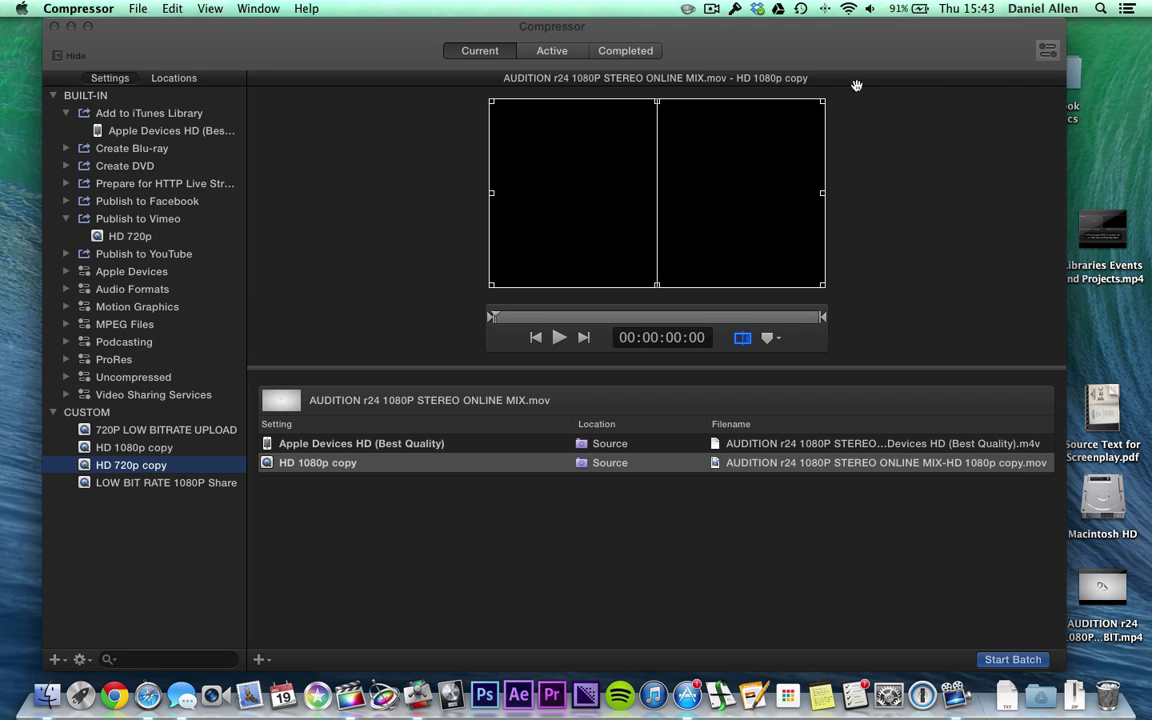
Restrict the HD 720p copy's QuickTime data rate from 10000 to 5000 kbits/sec.
{"action": "left_click", "coordinate": [1048, 52]}
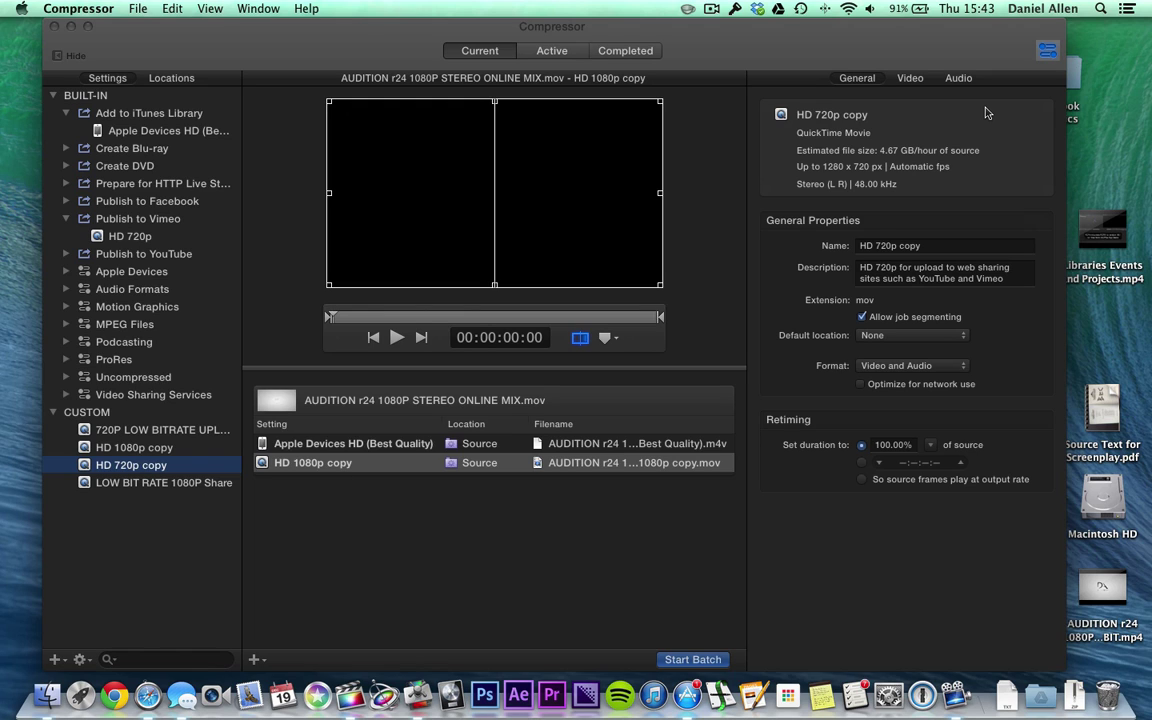
{"action": "left_click", "coordinate": [910, 80]}
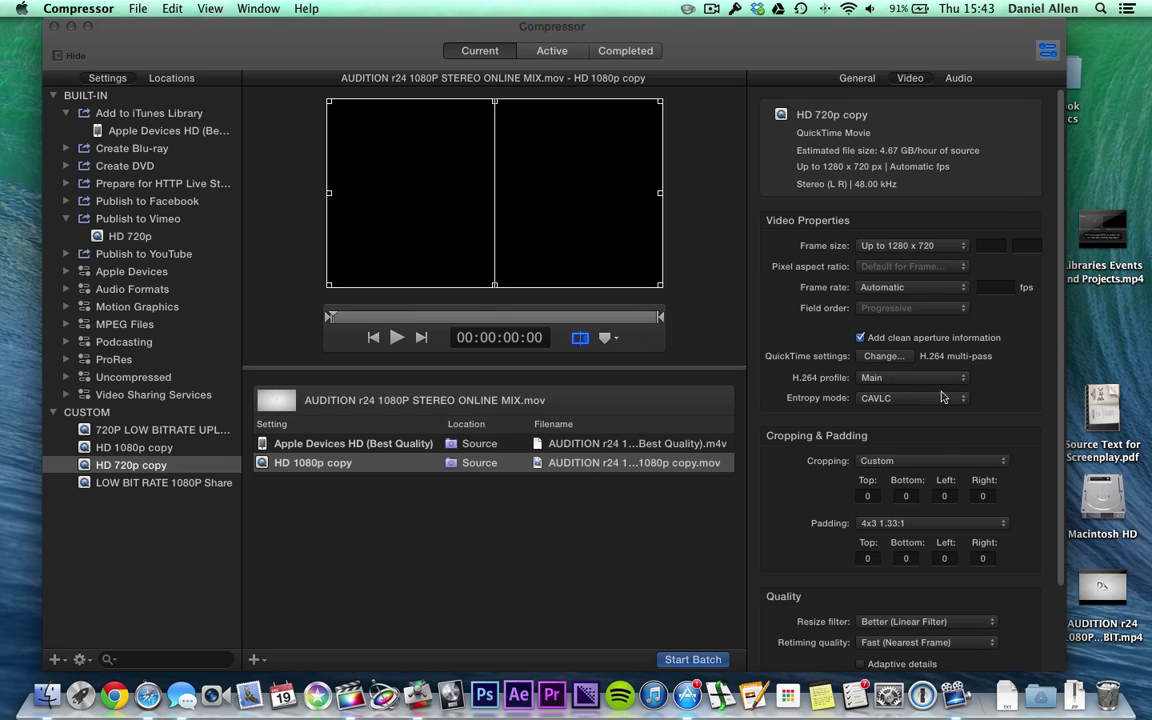
{"action": "scroll", "coordinate": [960, 401], "scroll_direction": "down", "scroll_amount": 5}
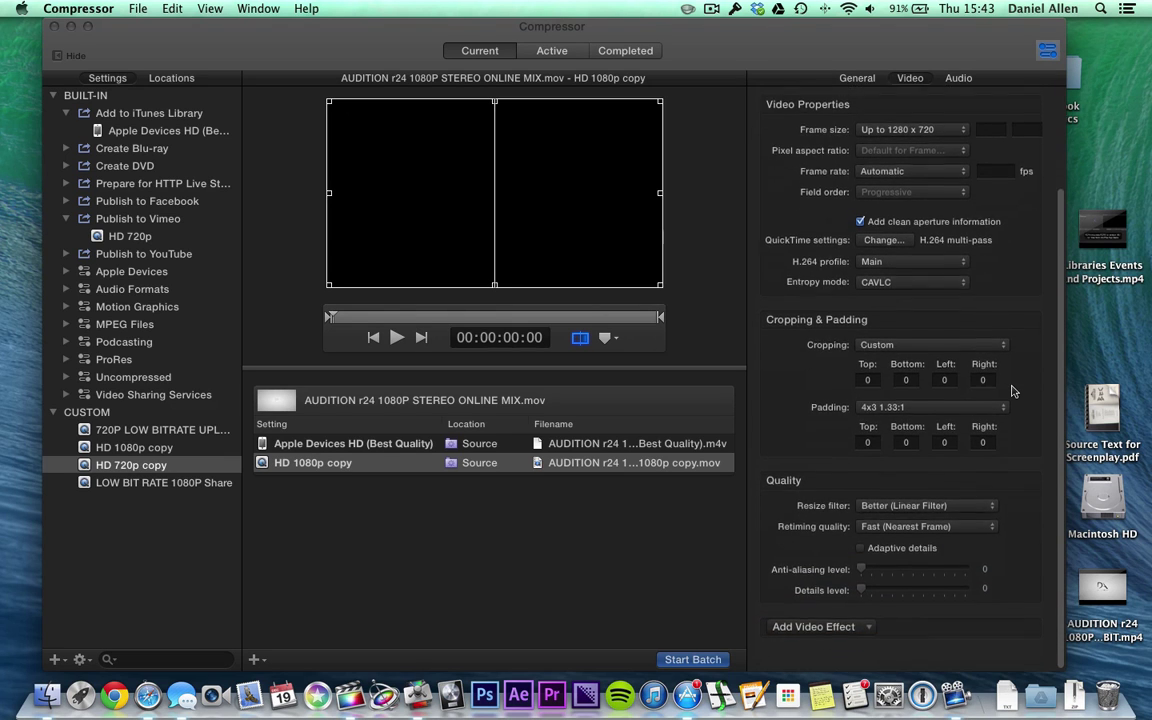
{"action": "scroll", "coordinate": [1011, 391], "scroll_direction": "up", "scroll_amount": 5}
{"action": "left_click", "coordinate": [870, 357]}
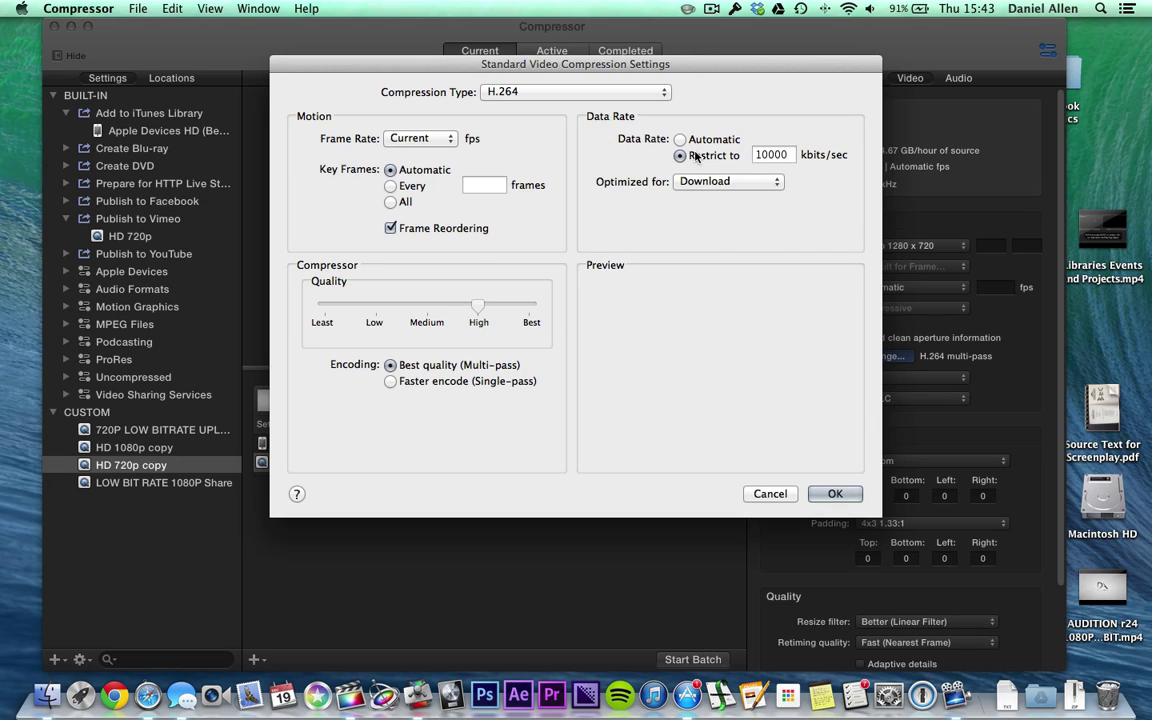
{"action": "left_click", "coordinate": [765, 156]}
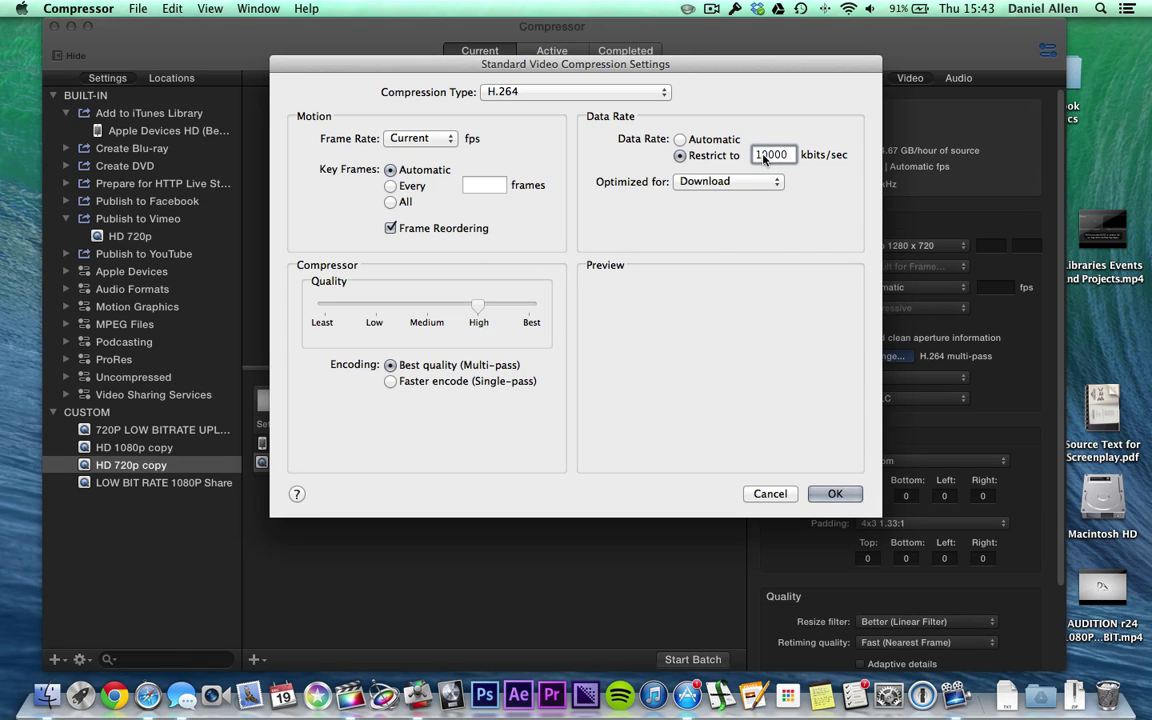
{"action": "left_click_drag", "start_coordinate": [754, 155], "coordinate": [793, 155]}
{"action": "type", "text": "5000"}
{"action": "left_click", "coordinate": [835, 494]}
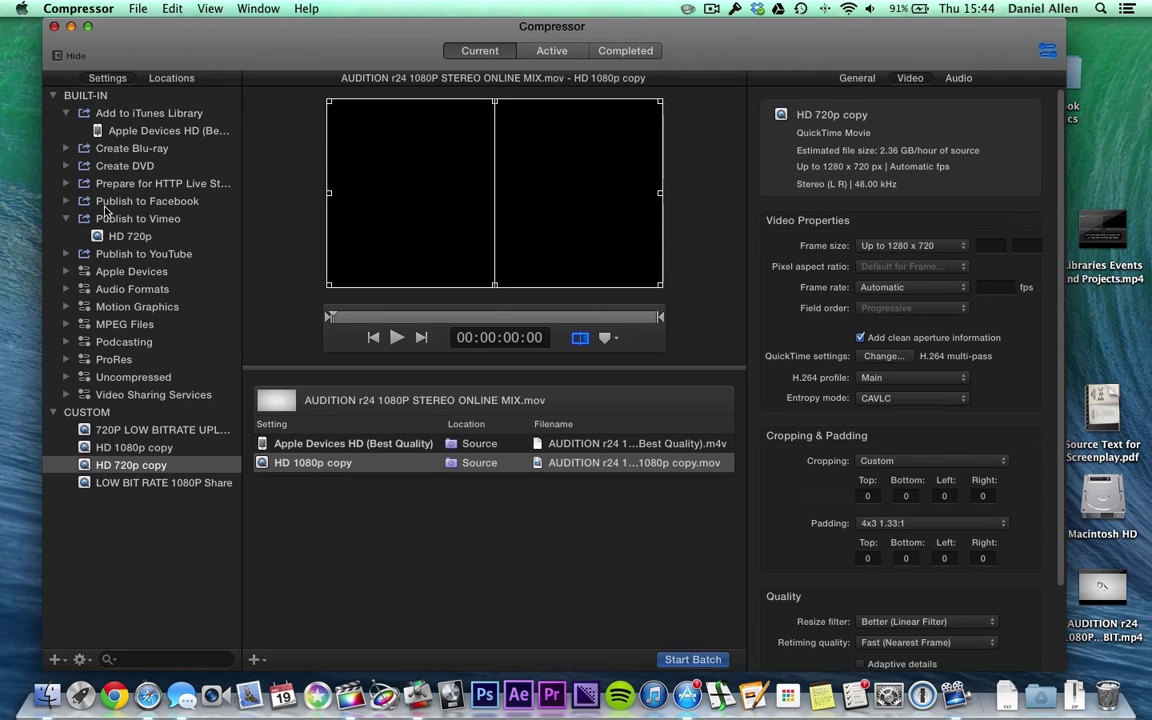
Replace 'copy' with 'OPTIMISED FOR STREAMING' in the custom HD 720p copy preset name.
{"action": "left_click", "coordinate": [135, 237]}
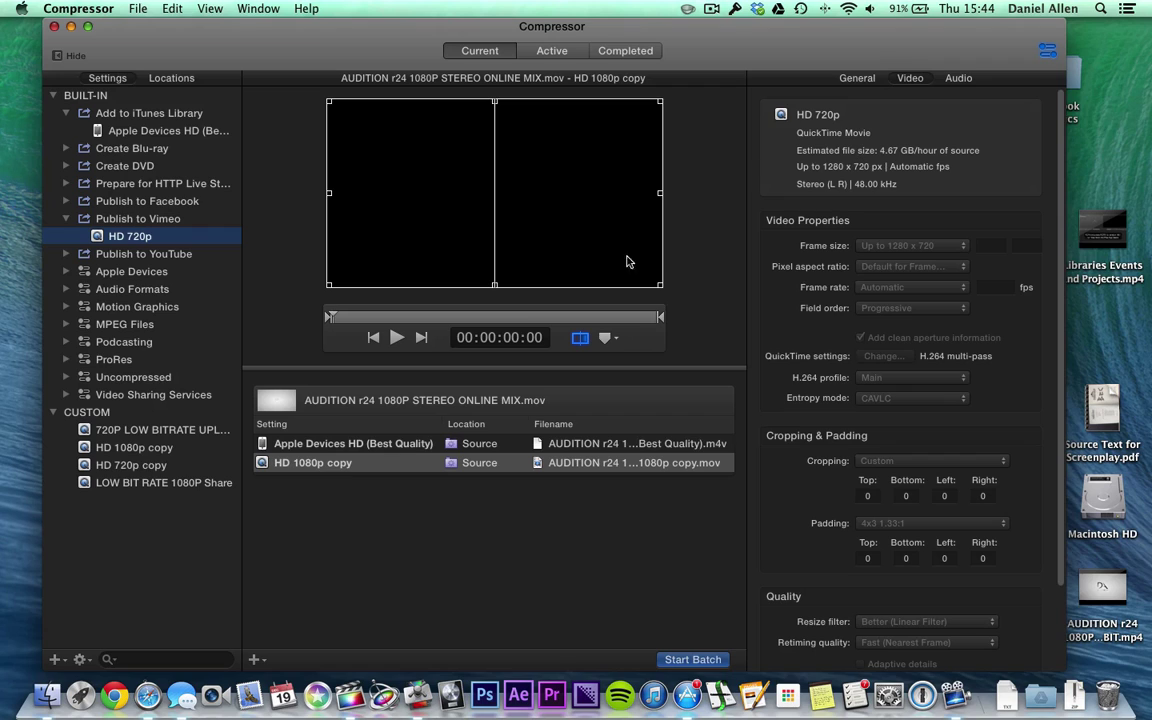
{"action": "left_click", "coordinate": [141, 467]}
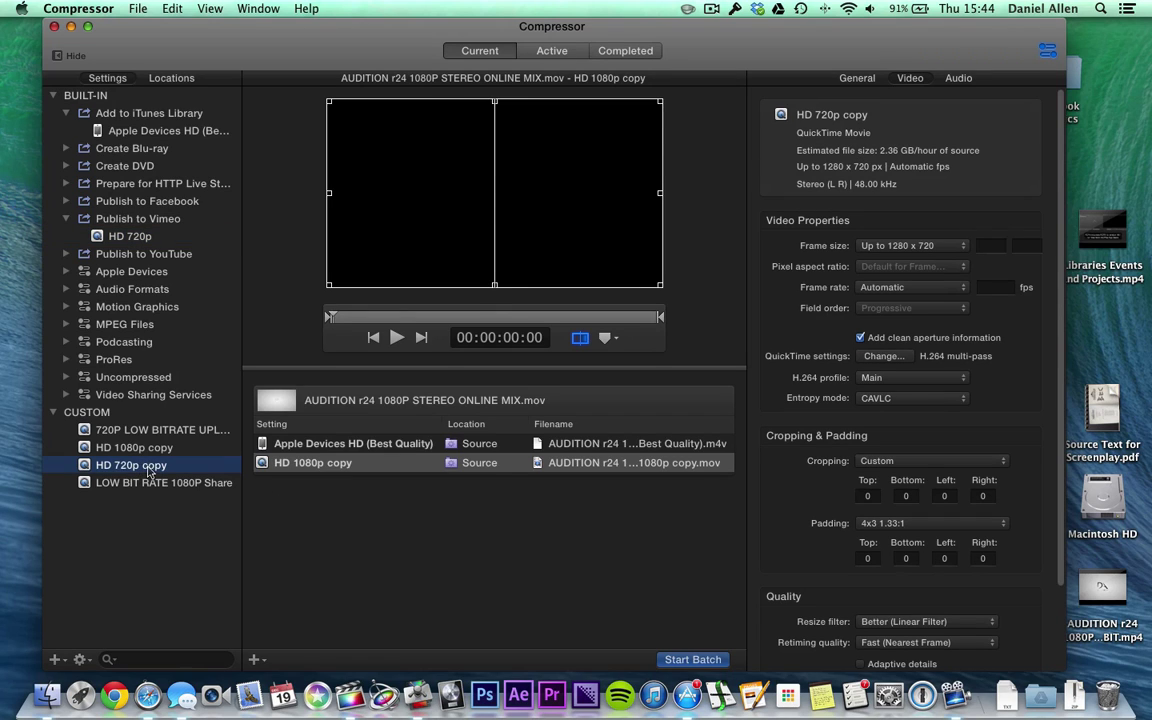
{"action": "left_click", "coordinate": [141, 466]}
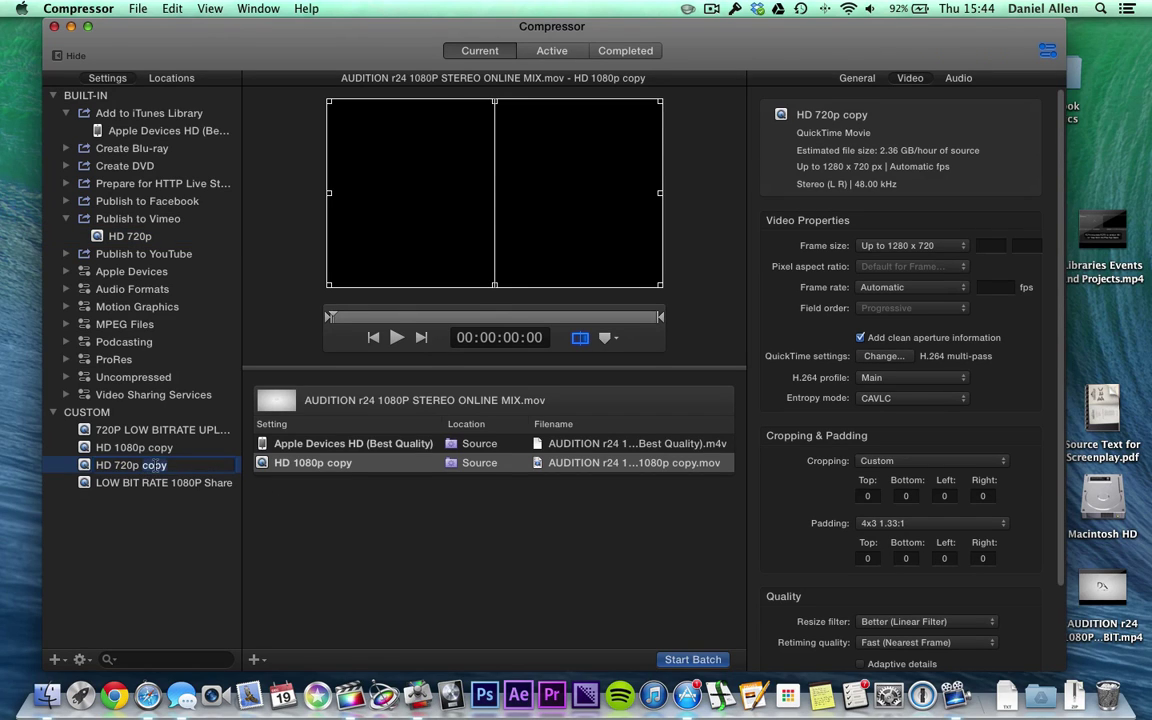
{"action": "double_click", "coordinate": [155, 465]}
{"action": "type", "text": "OP"}
{"action": "type", "text": "TIMISED FOR STREAMING"}
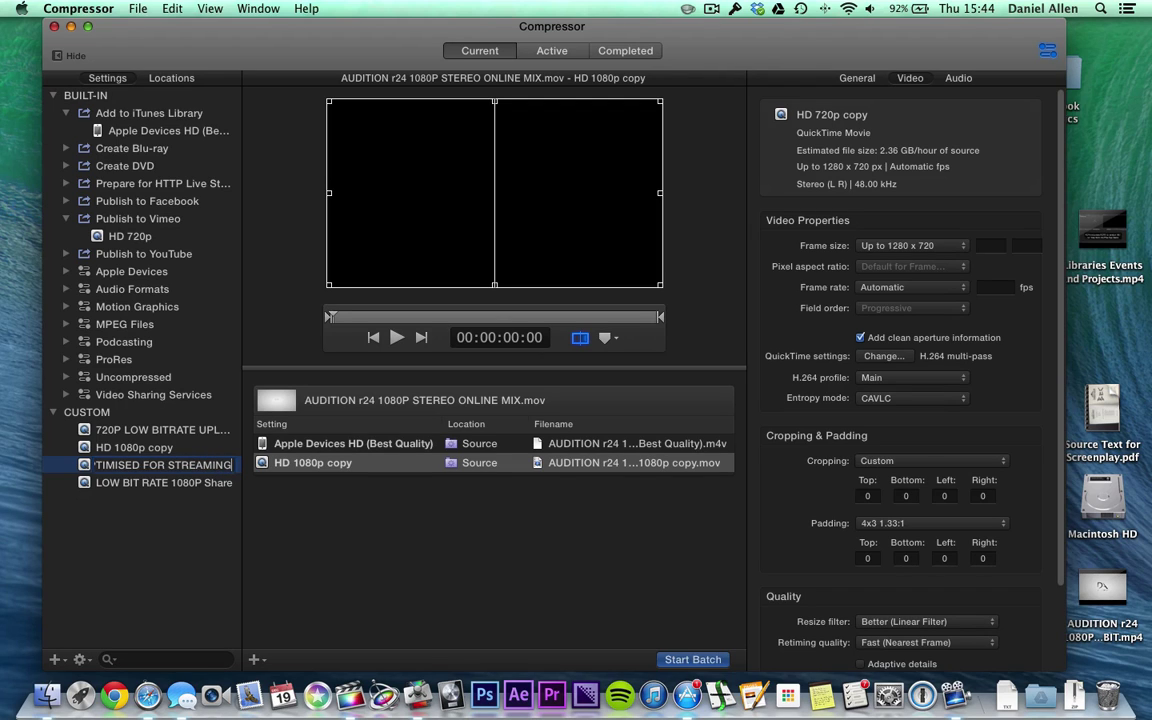
{"action": "key", "text": "Return"}
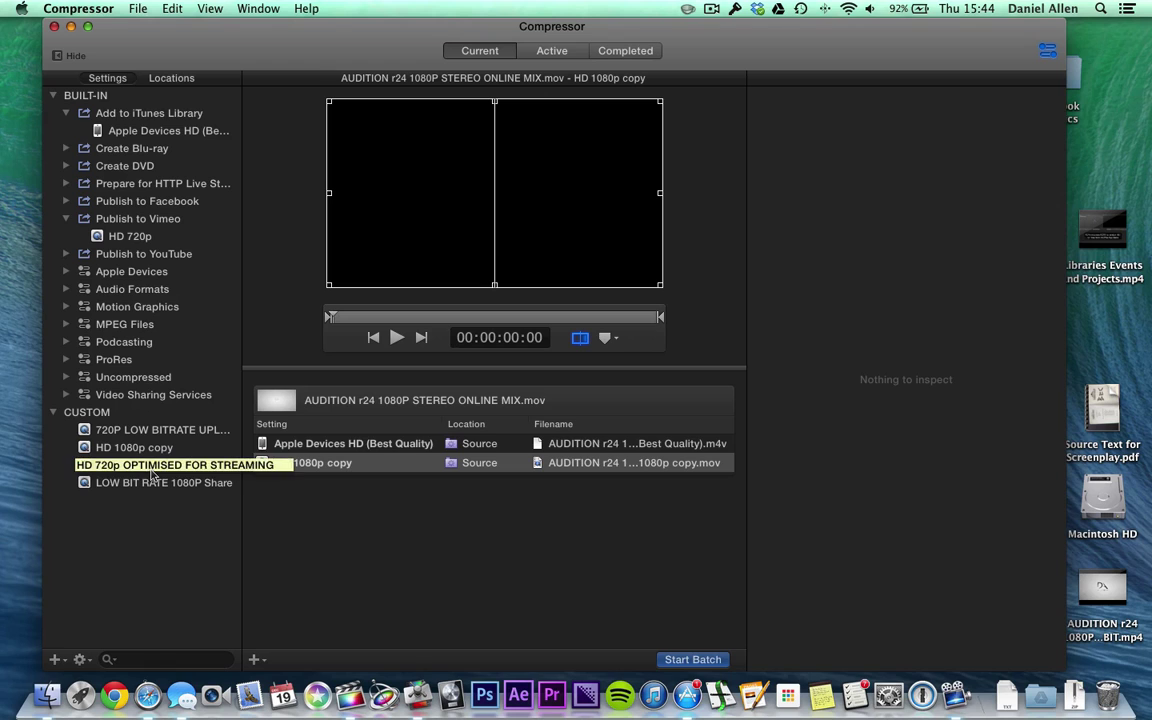
Add HD 720p OPTIMISED FOR STREAMING to the job, leaving its save location as Source.
{"action": "left_click_drag", "start_coordinate": [152, 470], "coordinate": [470, 440]}
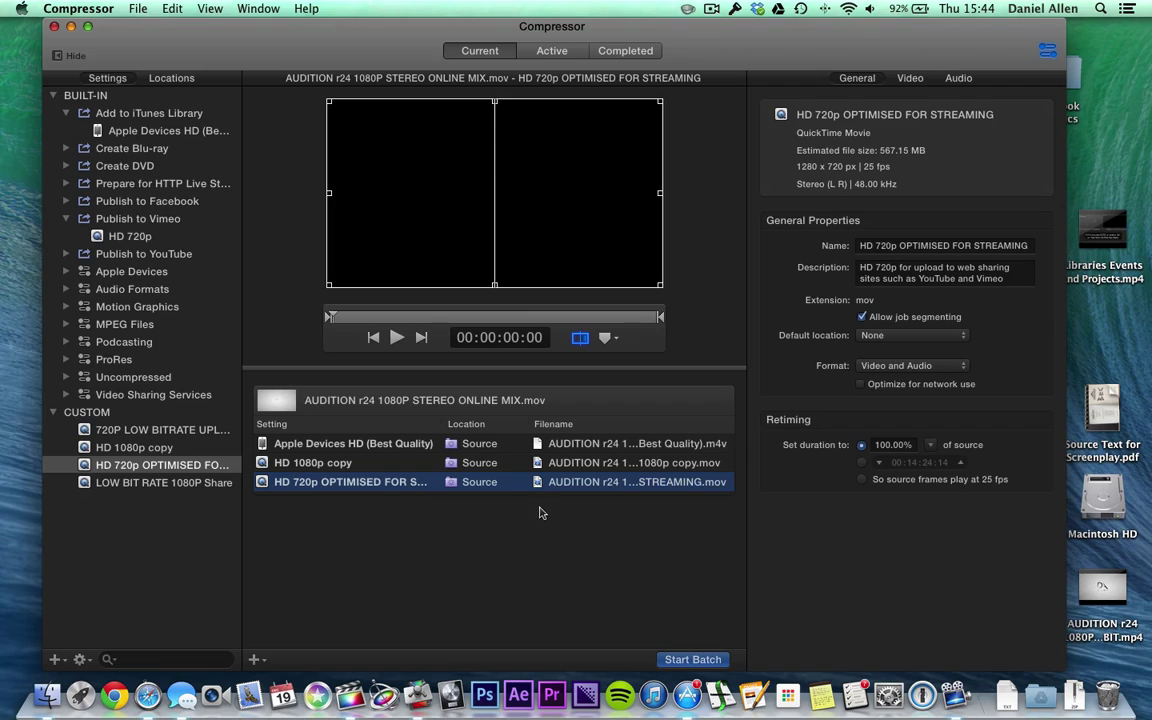
{"action": "right_click", "coordinate": [449, 488]}
{"action": "mouse_move", "coordinate": [478, 546]}
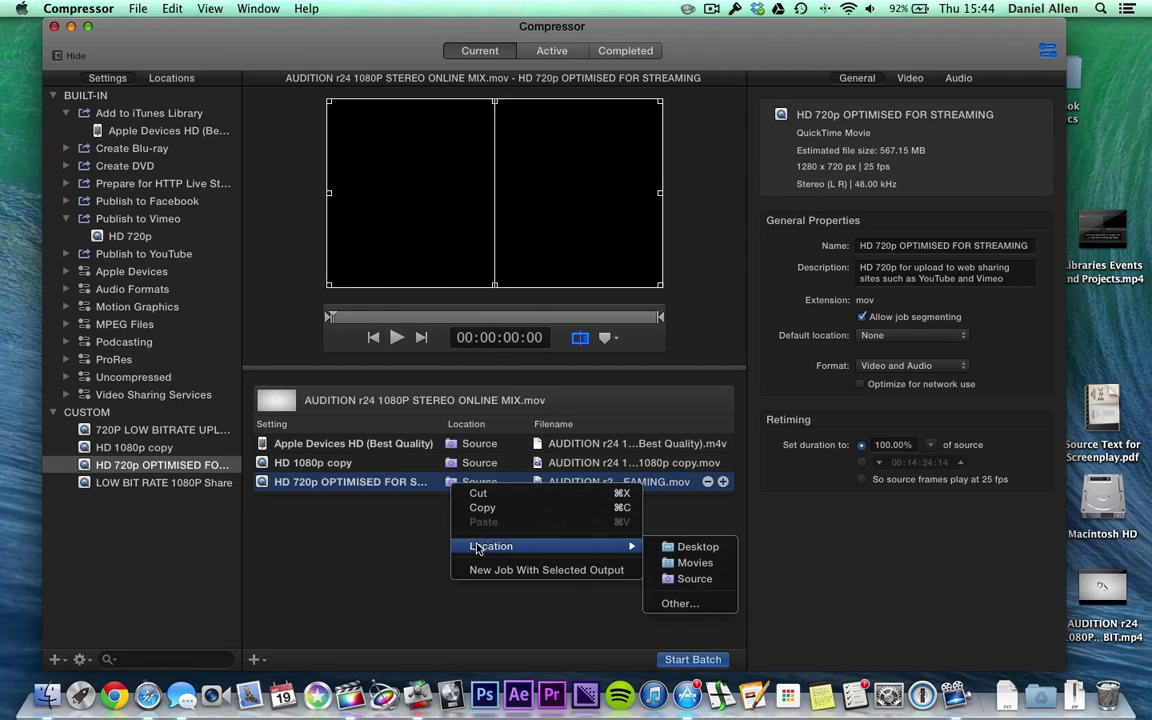
{"action": "left_click", "coordinate": [679, 604]}
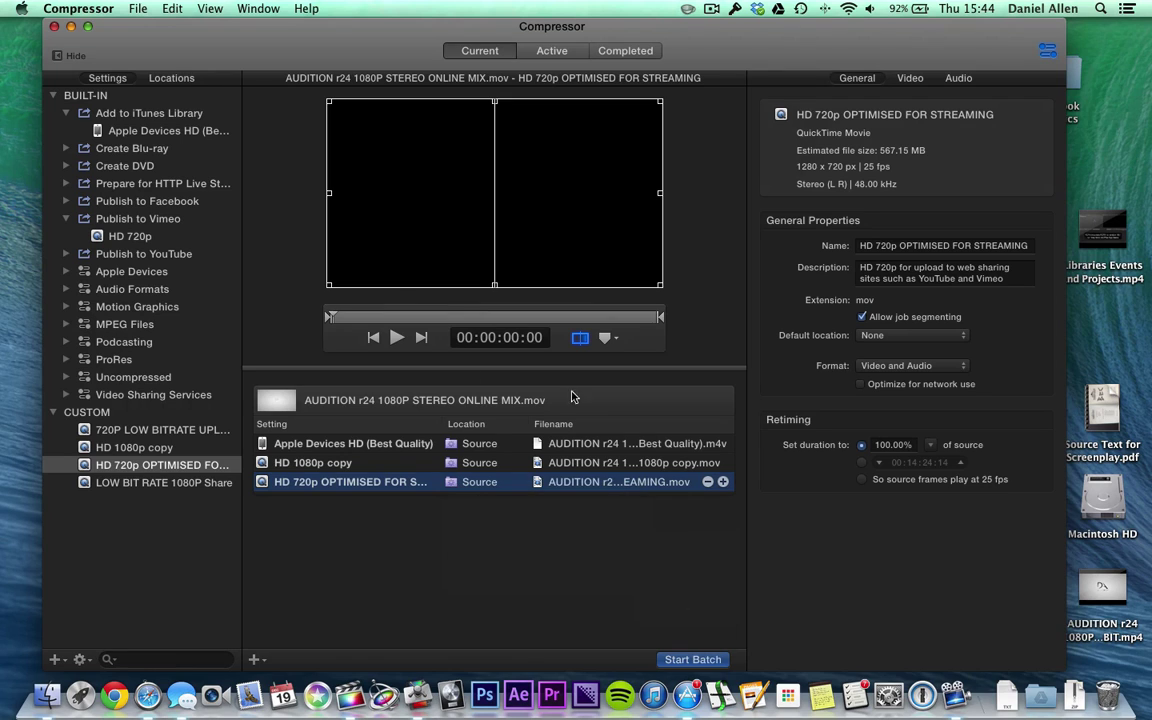
{"action": "left_click", "coordinate": [721, 392]}
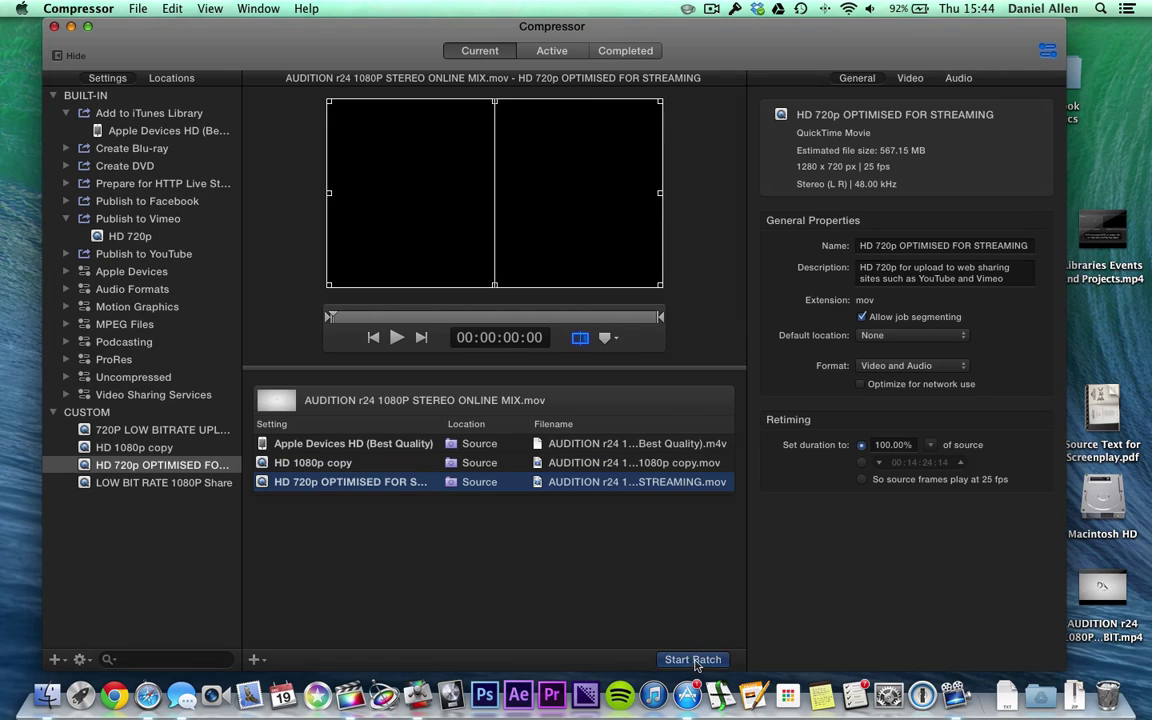
Start the batch and expand the active job to inspect its .m4v and two .mov outputs.
{"action": "left_click", "coordinate": [694, 660]}
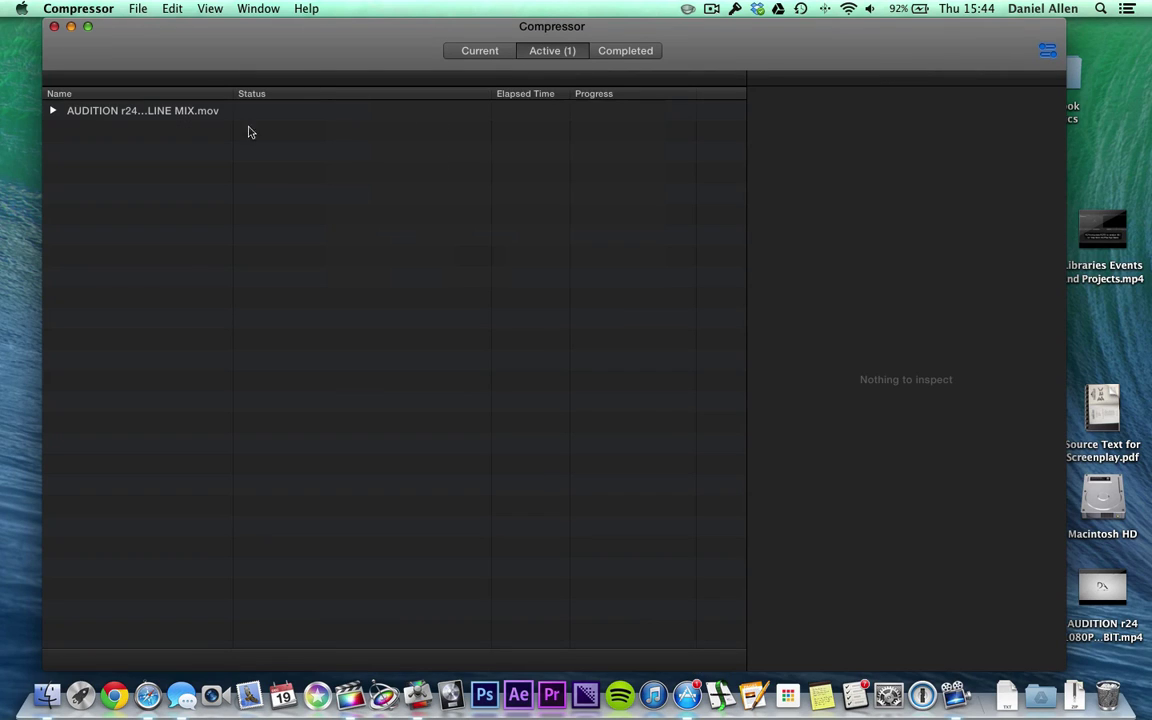
{"action": "left_click", "coordinate": [53, 111]}
{"action": "left_click", "coordinate": [66, 132]}
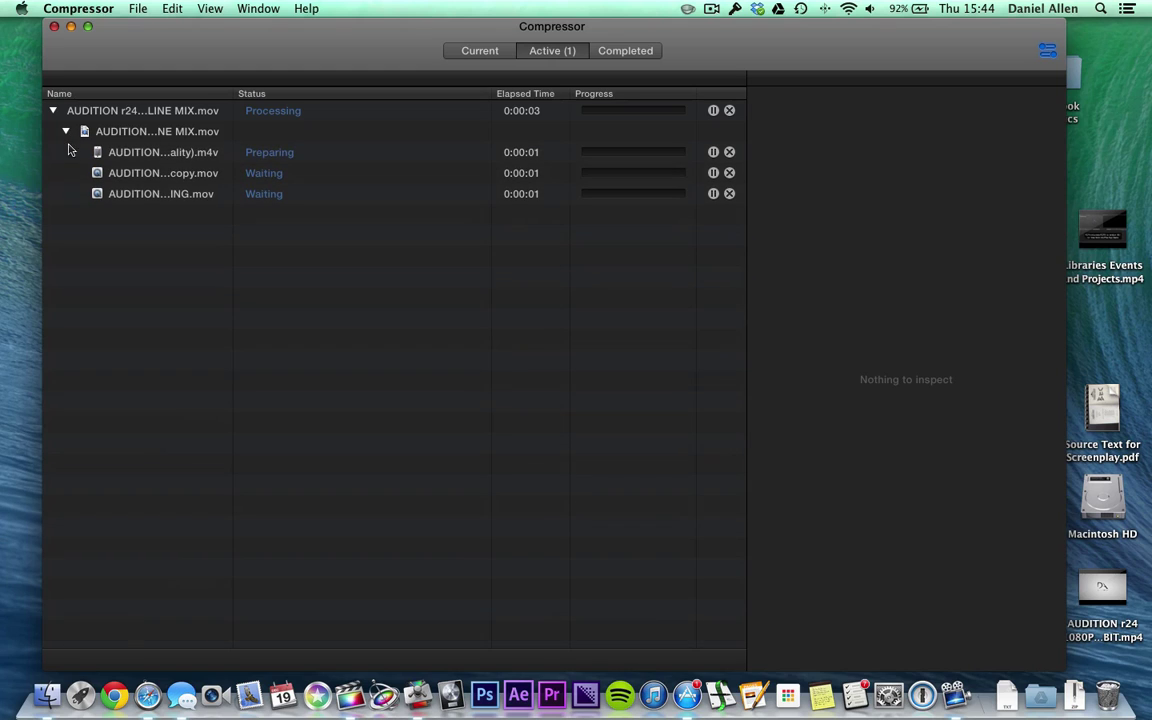
{"action": "left_click", "coordinate": [125, 153]}
{"action": "left_click", "coordinate": [143, 198]}
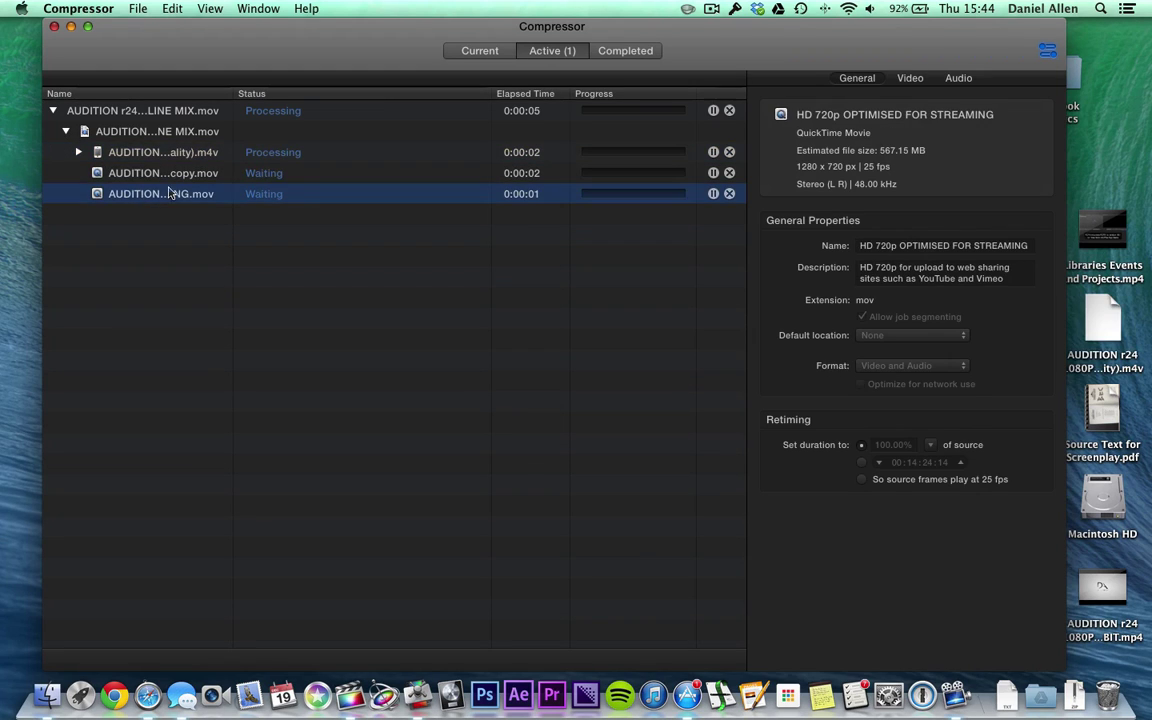